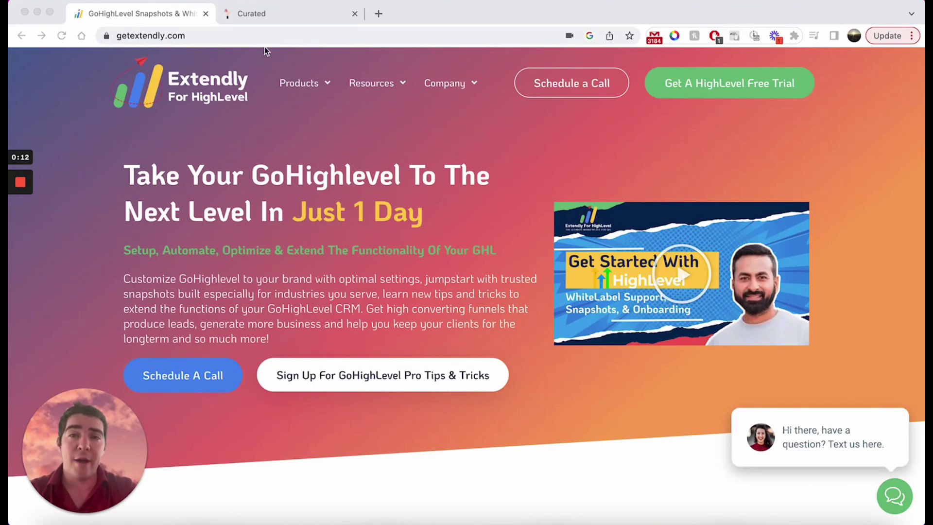
Switch to the Curated browser tab showing the 150-record Contacts smart list
{"action": "left_click", "coordinate": [262, 19]}
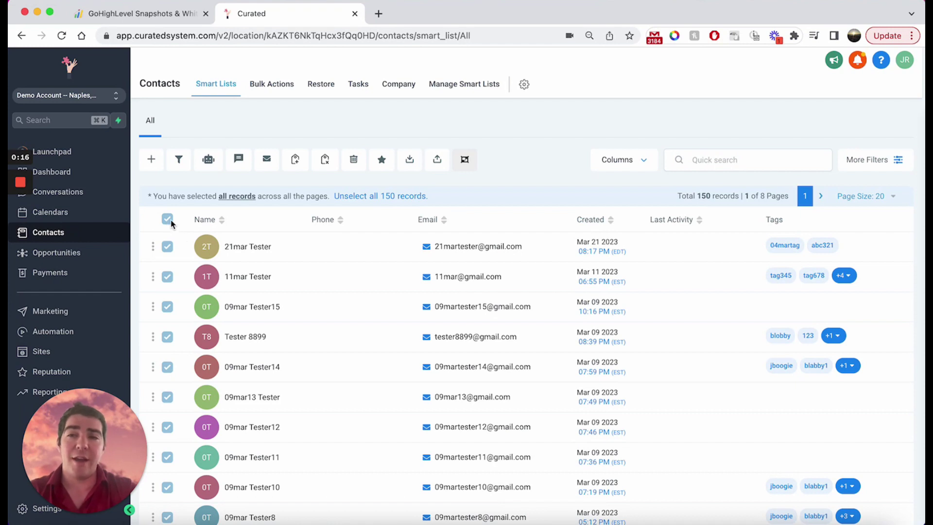
Reload Contacts, dismiss the phone-number notice, and select all 150 records across pages
{"action": "left_click", "coordinate": [60, 37]}
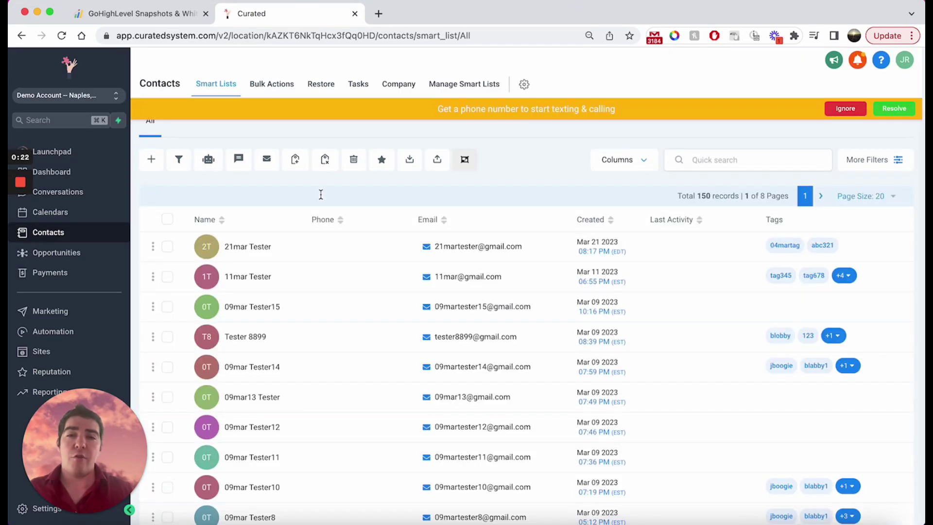
{"action": "left_click", "coordinate": [837, 113]}
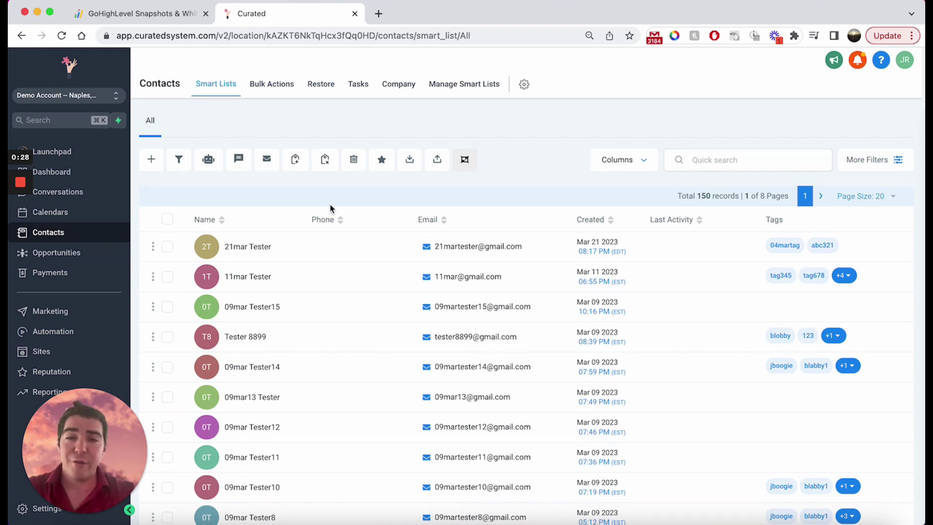
{"action": "left_click", "coordinate": [170, 219]}
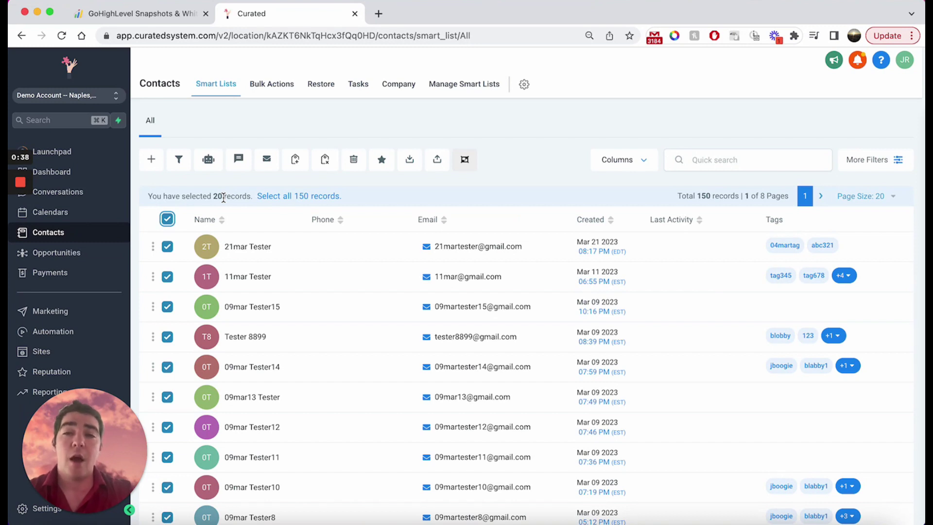
{"action": "left_click", "coordinate": [290, 197]}
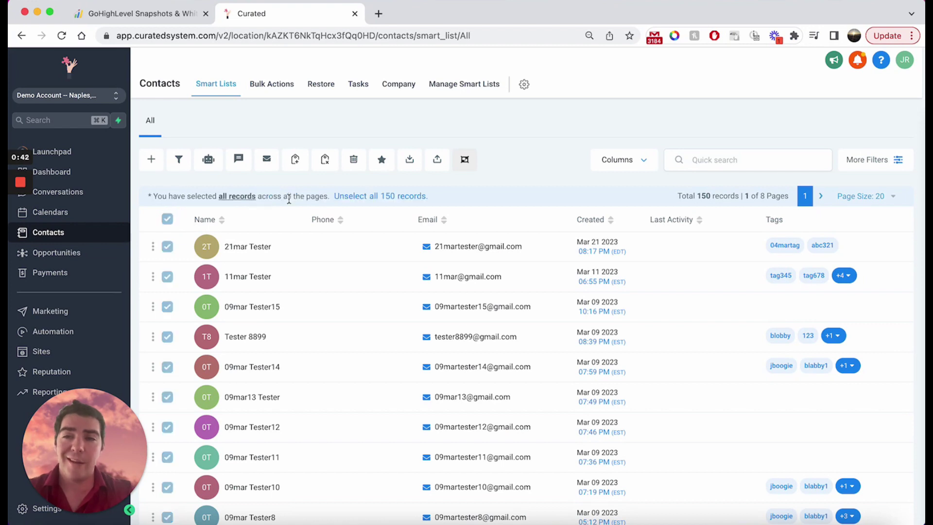
Open the bulk Send Email composer for the 150 selected contacts, leaving Action blank
{"action": "left_click", "coordinate": [266, 160]}
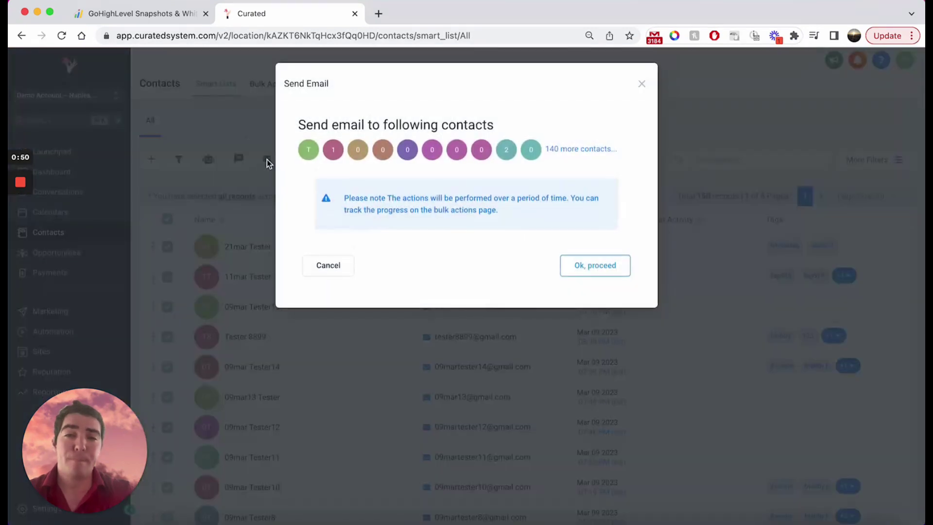
{"action": "left_click", "coordinate": [597, 274]}
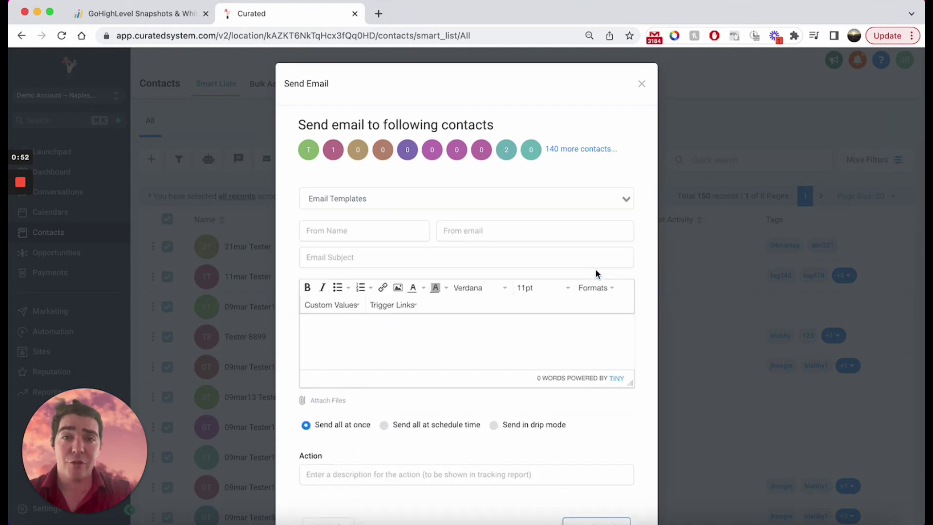
{"action": "scroll", "coordinate": [597, 274], "scroll_direction": "down", "scroll_amount": 2}
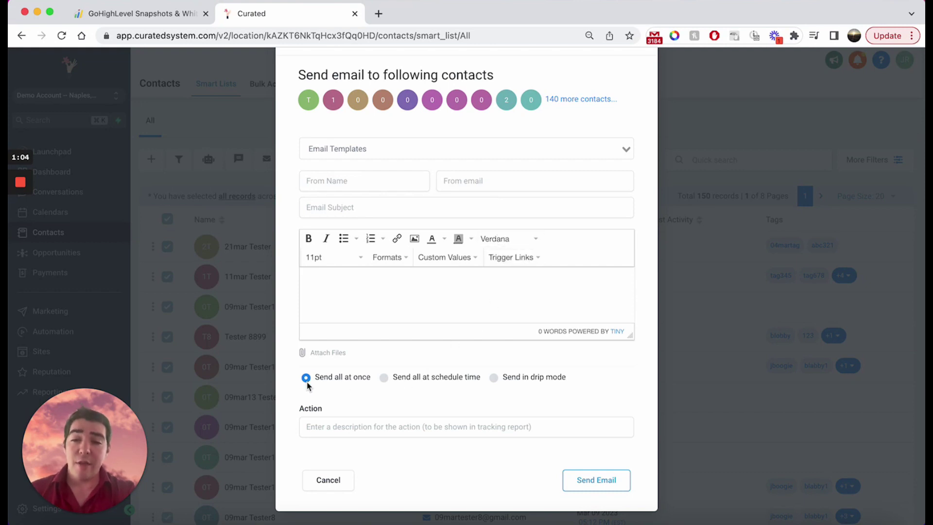
{"action": "left_click", "coordinate": [380, 432]}
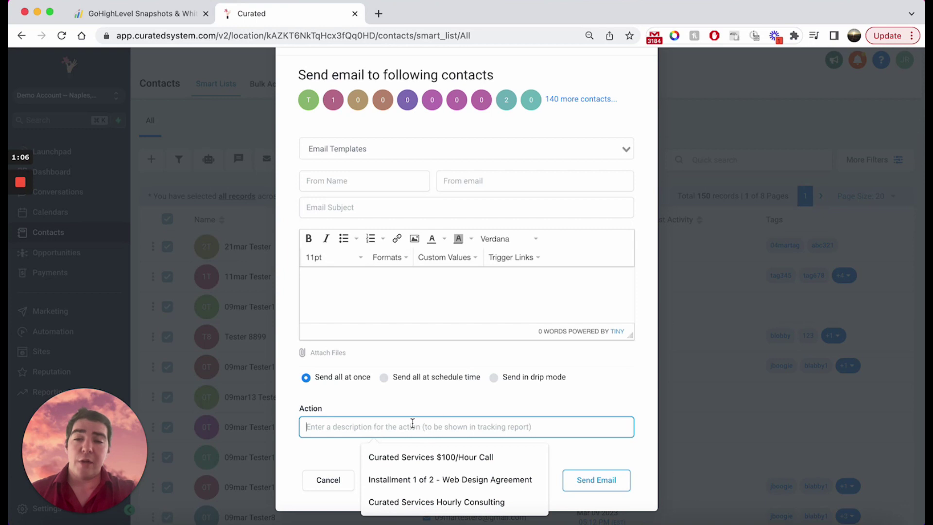
{"action": "left_click", "coordinate": [457, 415]}
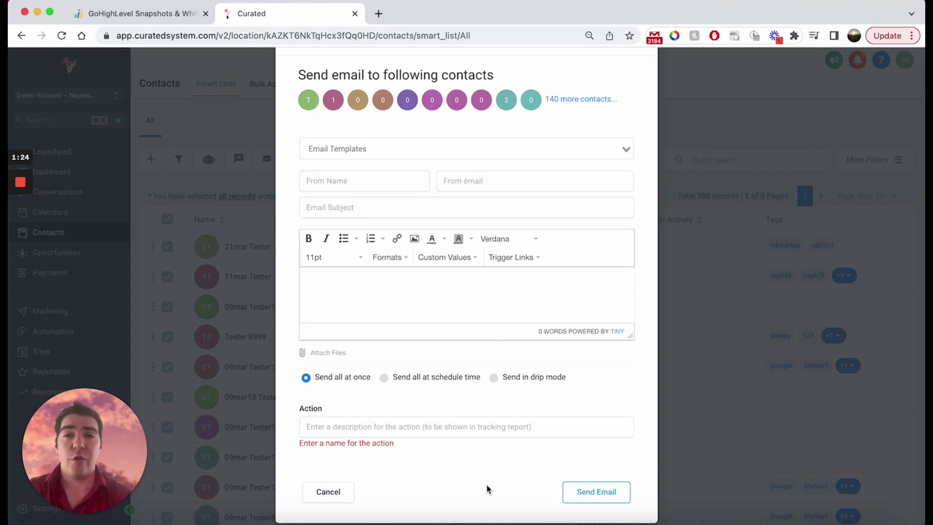
Schedule the email to start Mon, Apr 10, 2023 at 4:14 PM
{"action": "left_click", "coordinate": [401, 377]}
{"action": "scroll", "coordinate": [401, 379], "scroll_direction": "down", "scroll_amount": 2}
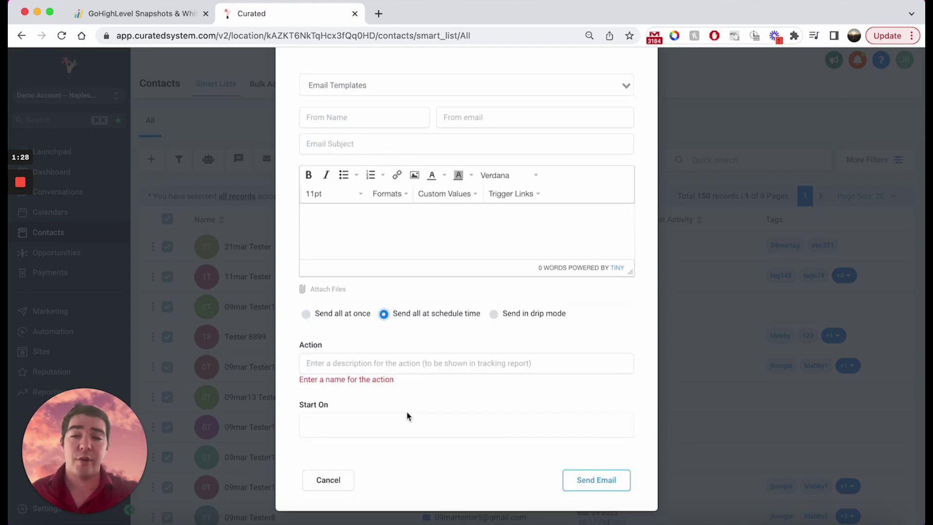
{"action": "left_click", "coordinate": [403, 428]}
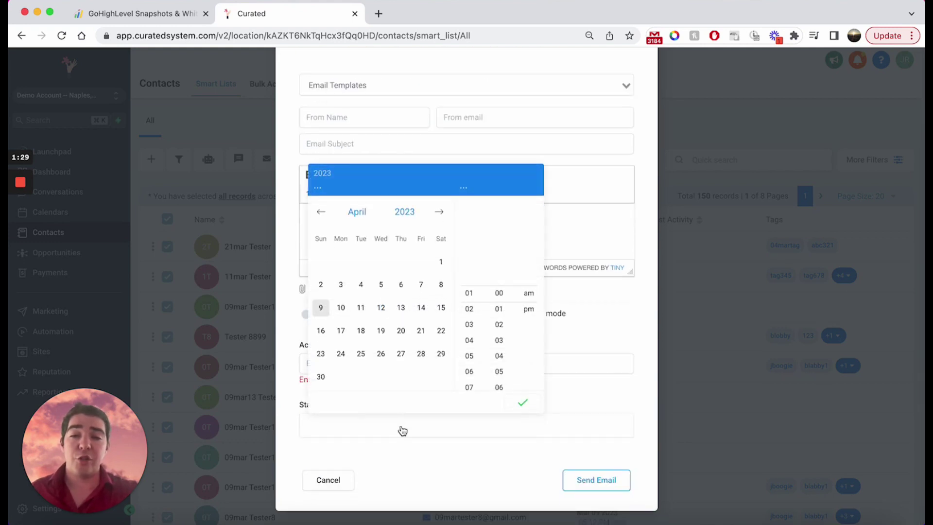
{"action": "left_click", "coordinate": [340, 310]}
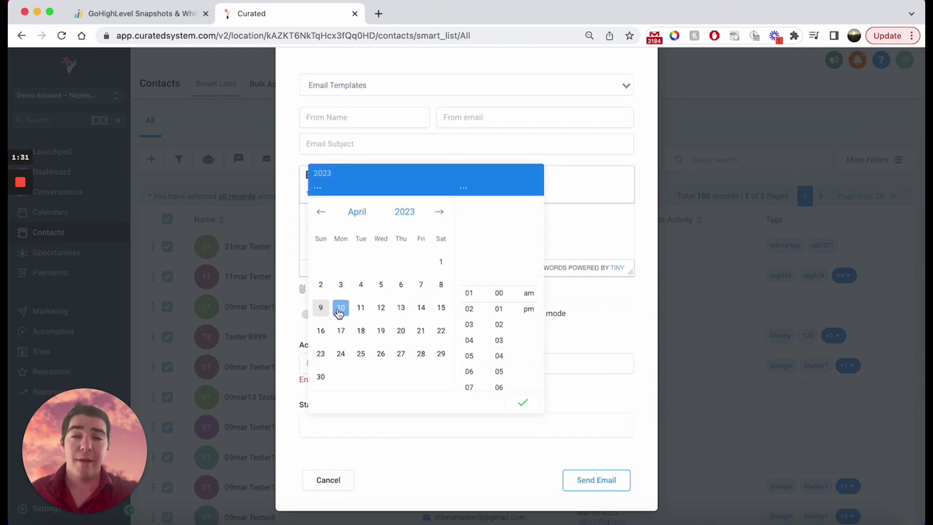
{"action": "left_click", "coordinate": [440, 466]}
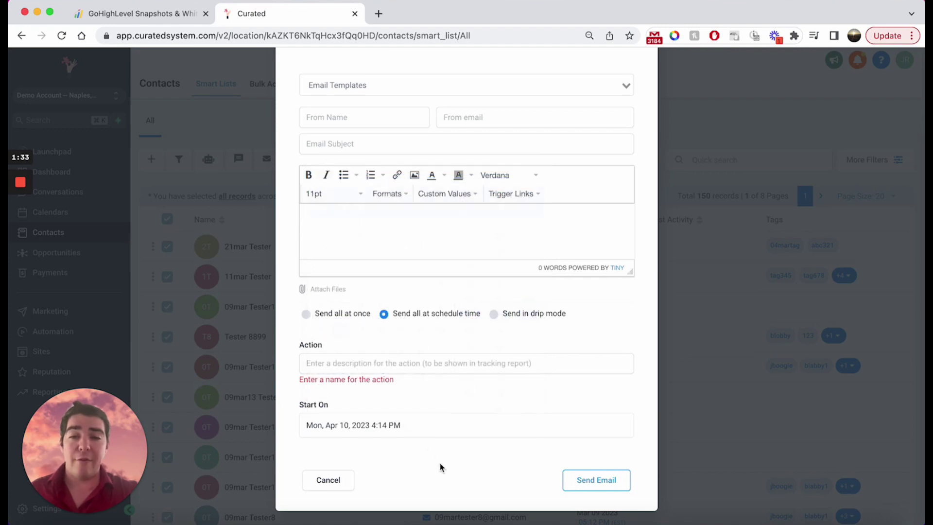
Name the email action 'test'
{"action": "left_click", "coordinate": [402, 363]}
{"action": "type", "text": "test"}
{"action": "left_click", "coordinate": [411, 411]}
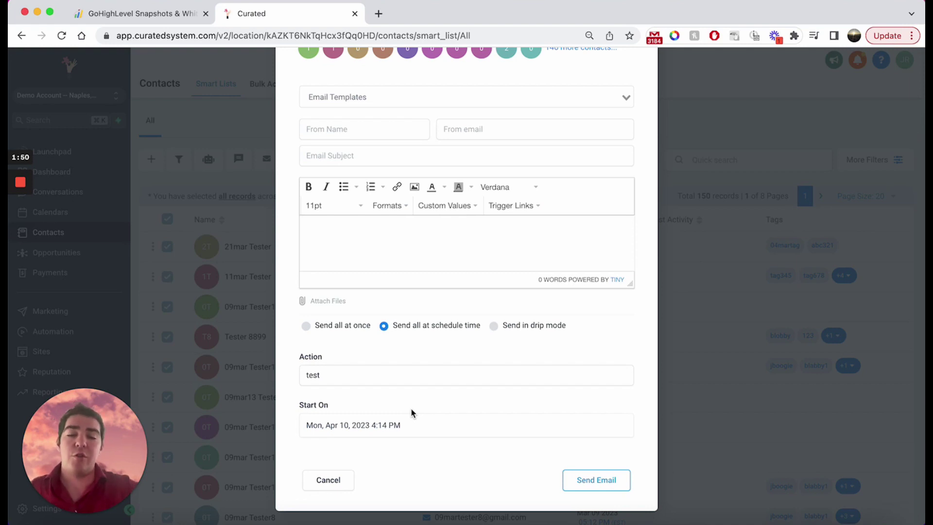
Switch the email to drip mode and exclude Saturday and Sunday
{"action": "left_click", "coordinate": [494, 325]}
{"action": "scroll", "coordinate": [493, 331], "scroll_direction": "down", "scroll_amount": 5}
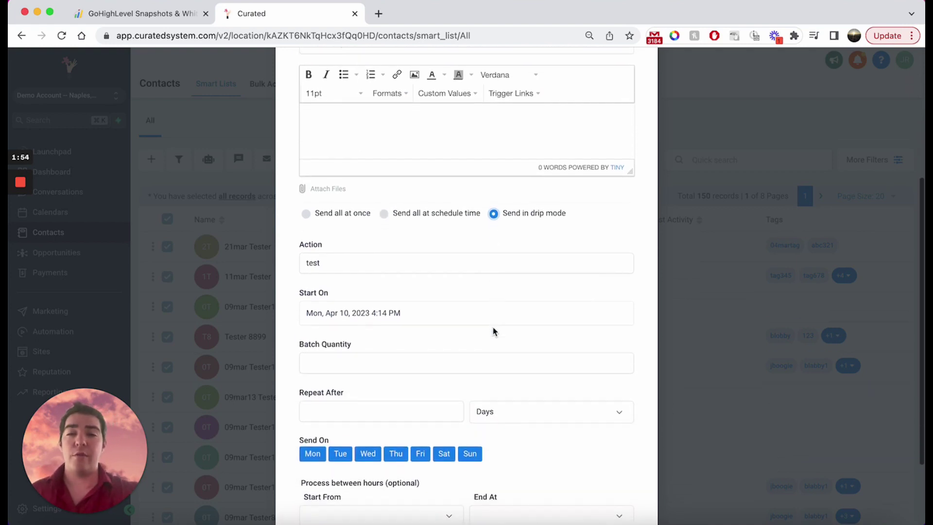
{"action": "scroll", "coordinate": [493, 331], "scroll_direction": "down", "scroll_amount": 1}
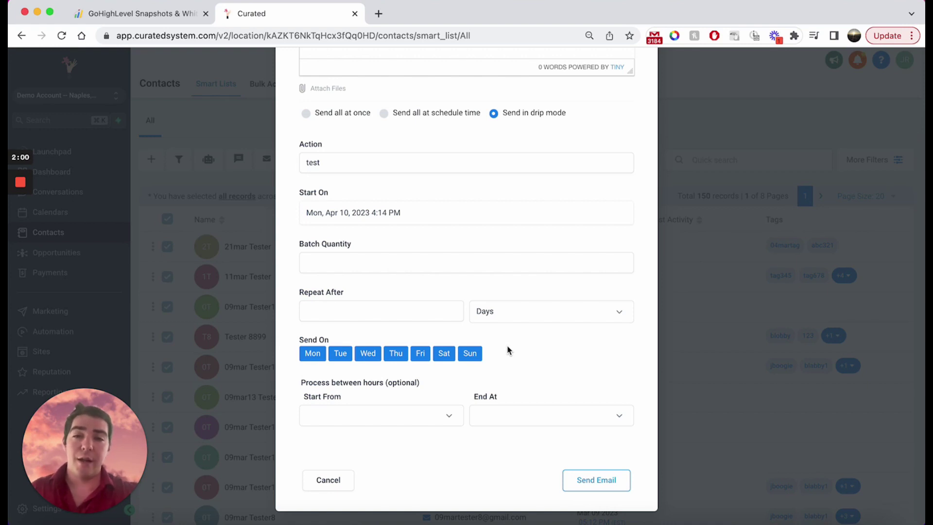
{"action": "left_click", "coordinate": [450, 354]}
{"action": "left_click", "coordinate": [468, 355]}
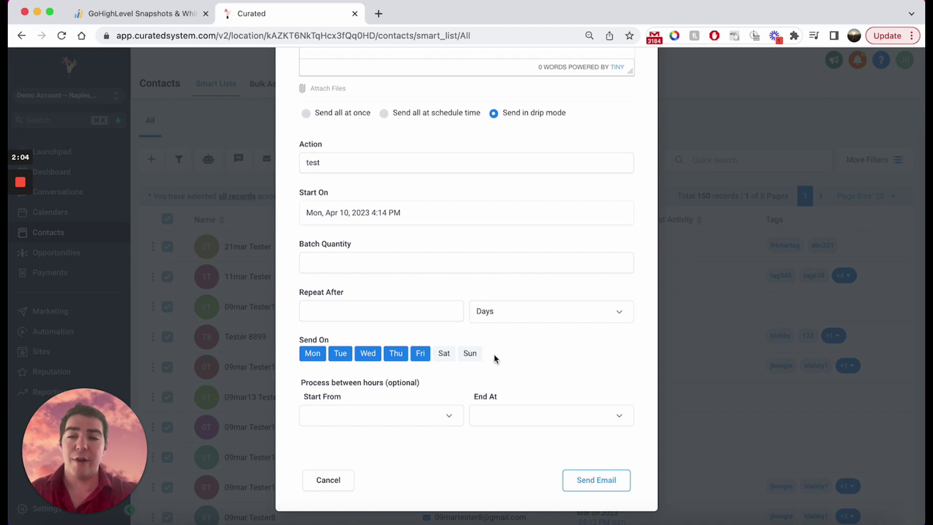
Set the drip window to start at 08:00 am and end at 05:00 pm
{"action": "left_click", "coordinate": [446, 420]}
{"action": "scroll", "coordinate": [424, 454], "scroll_direction": "down", "scroll_amount": 3}
{"action": "scroll", "coordinate": [424, 453], "scroll_direction": "down", "scroll_amount": 4}
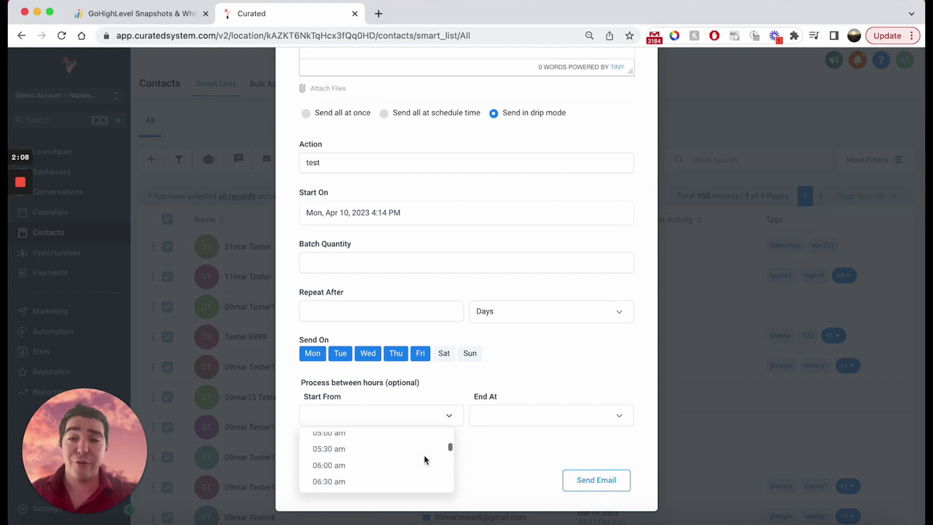
{"action": "left_click", "coordinate": [418, 437]}
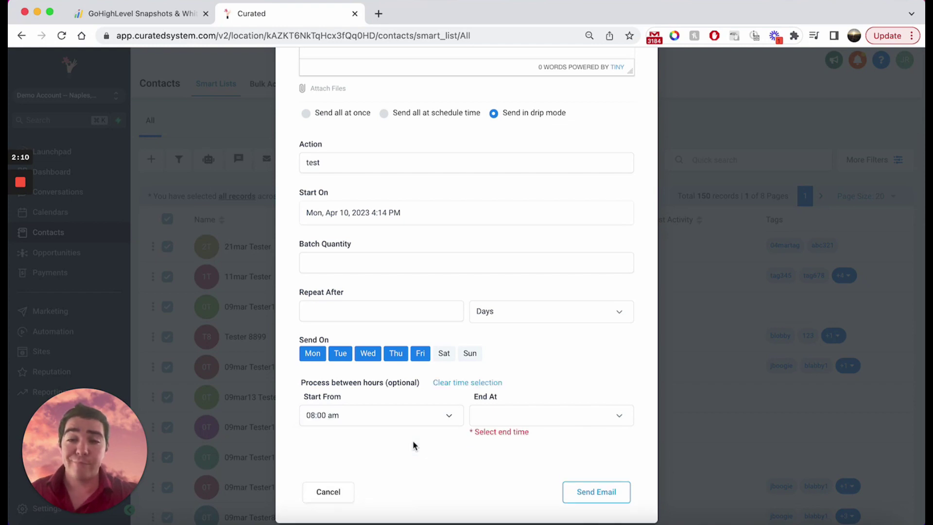
{"action": "left_click", "coordinate": [520, 423]}
{"action": "scroll", "coordinate": [518, 475], "scroll_direction": "down", "scroll_amount": 8}
{"action": "scroll", "coordinate": [519, 475], "scroll_direction": "down", "scroll_amount": 3}
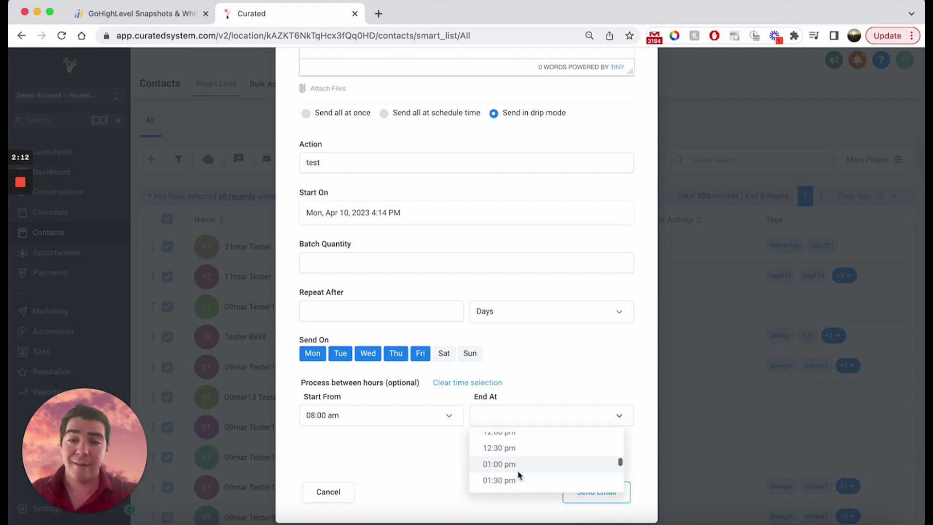
{"action": "scroll", "coordinate": [518, 475], "scroll_direction": "down", "scroll_amount": 1}
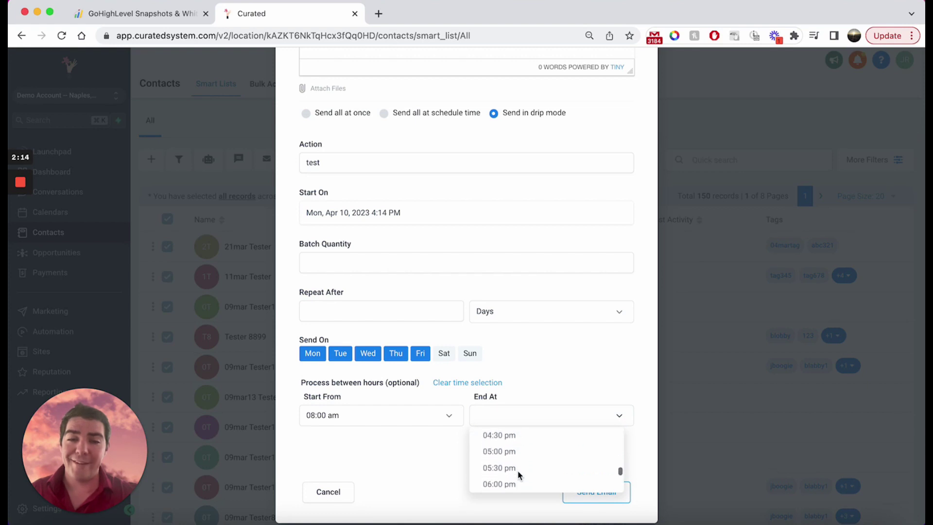
{"action": "left_click", "coordinate": [517, 453]}
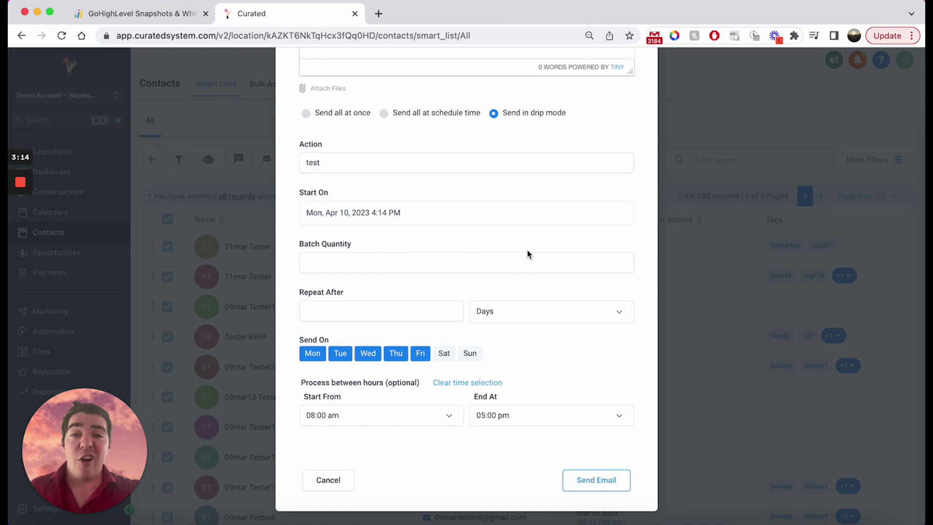
{"action": "scroll", "coordinate": [529, 254], "scroll_direction": "up", "scroll_amount": 10}
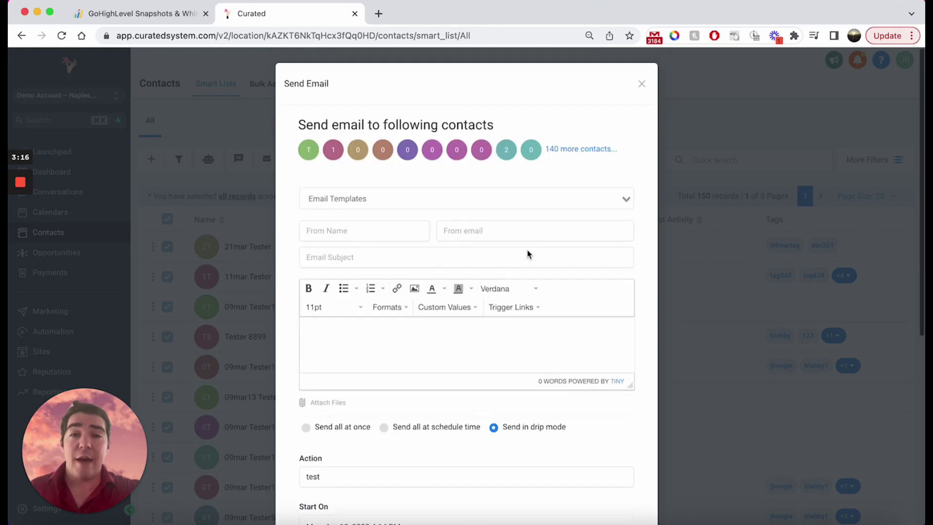
Close the email and SMS dialogs unsent and return to the Extendly website tab
{"action": "left_click", "coordinate": [640, 87]}
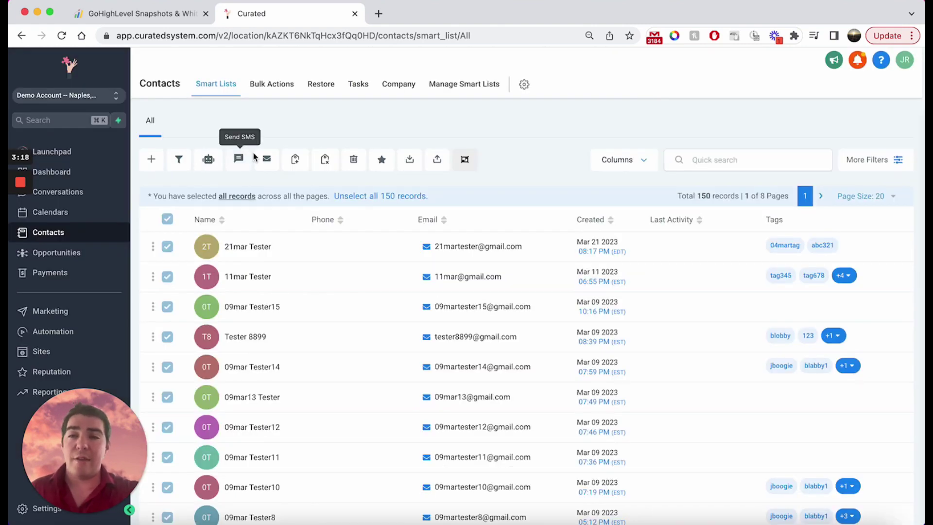
{"action": "left_click", "coordinate": [238, 160]}
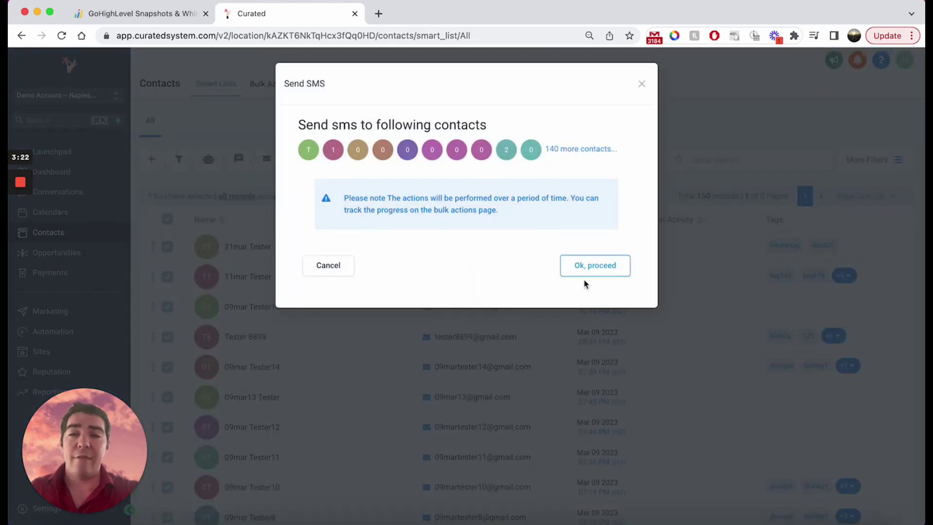
{"action": "left_click", "coordinate": [588, 272]}
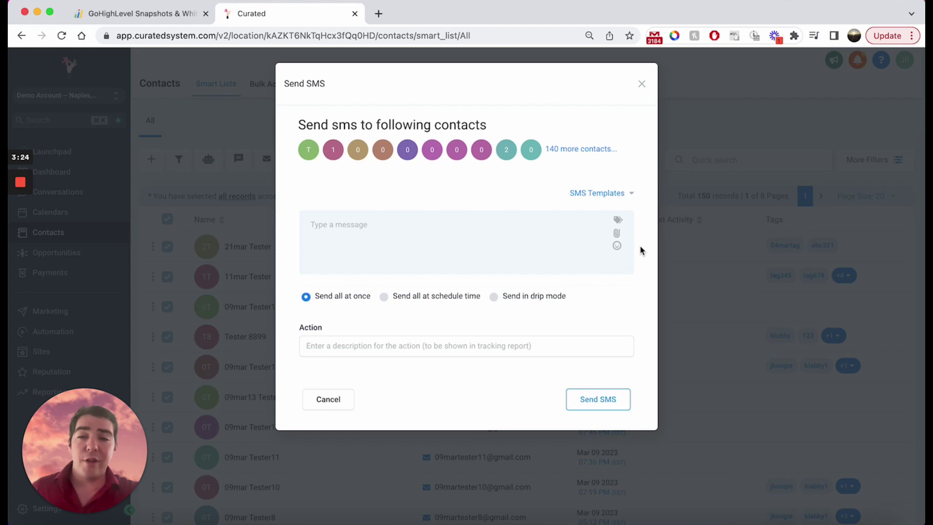
{"action": "left_click", "coordinate": [643, 90]}
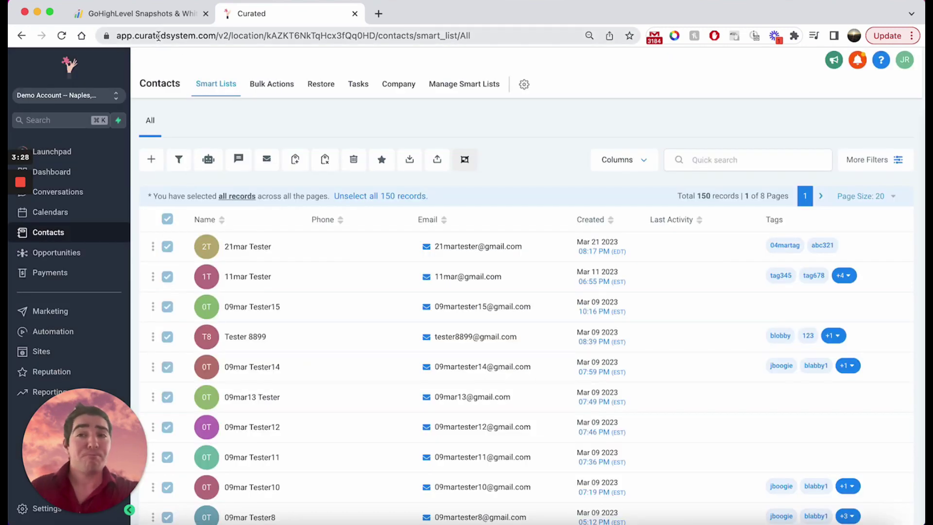
{"action": "left_click", "coordinate": [146, 18]}
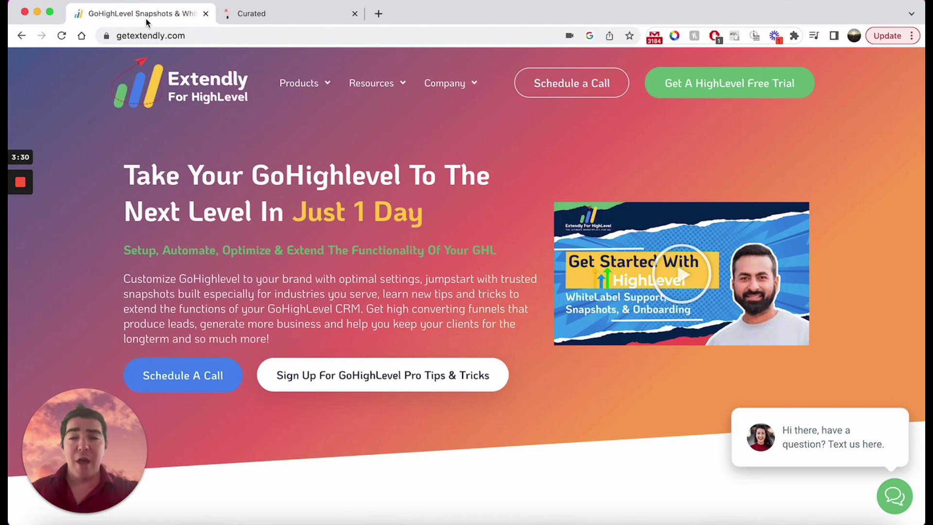